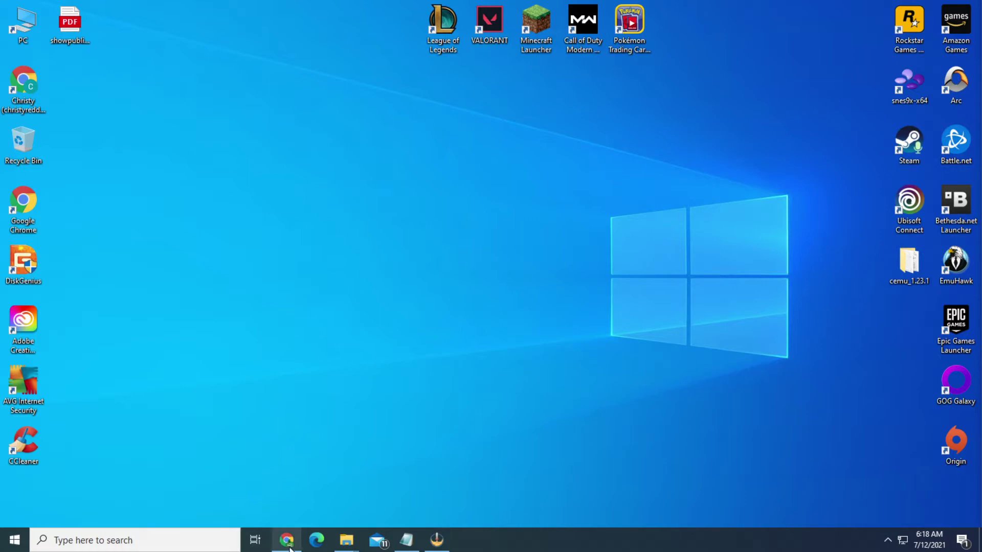
Switch to Chrome showing 2DownGaming's Blog and close the other open page, Page: Edit.
{"action": "mouse_move", "coordinate": [297, 546]}
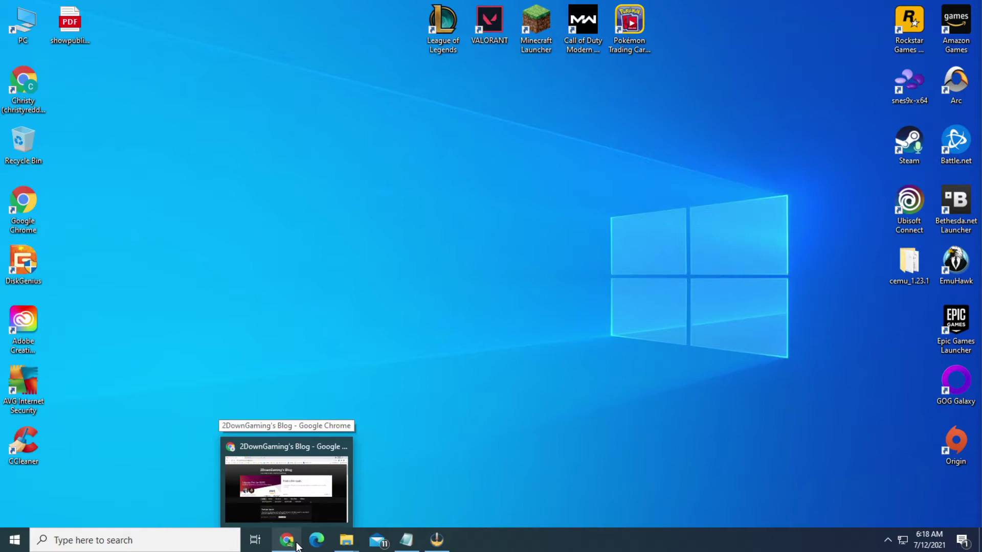
{"action": "left_click", "coordinate": [296, 545]}
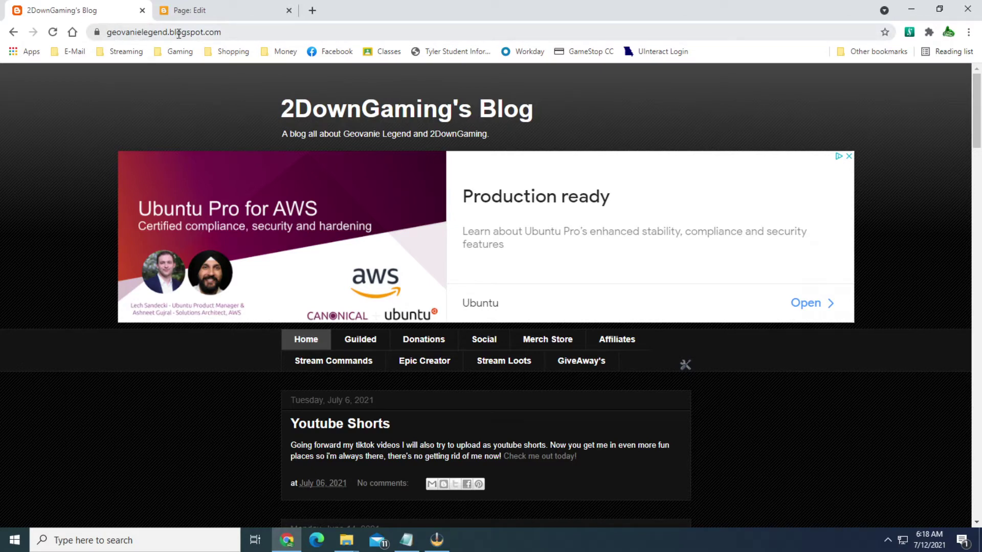
{"action": "left_click", "coordinate": [289, 11]}
{"action": "scroll", "coordinate": [82, 216], "scroll_direction": "down", "scroll_amount": 1}
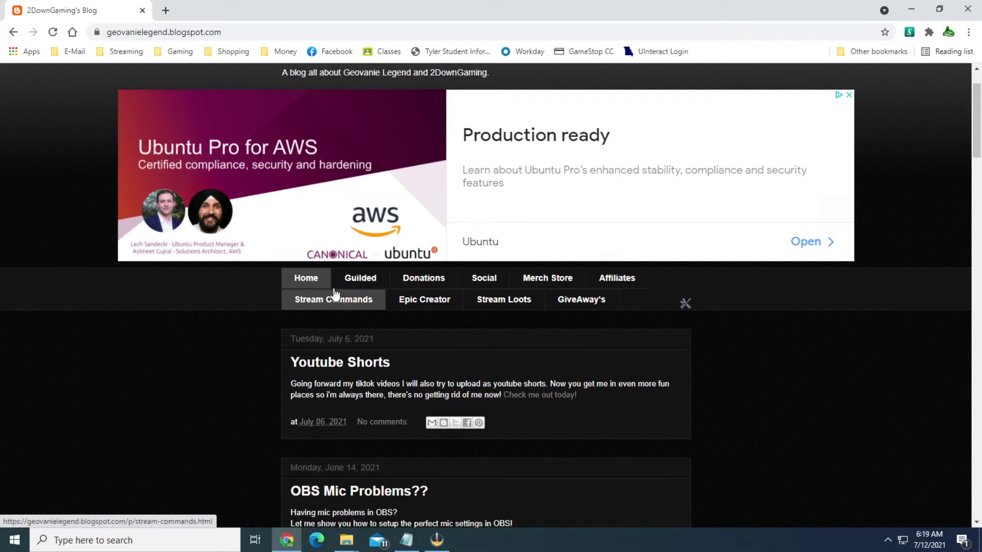
Open the blog's Affiliates page and follow its Download WiiU/vWii Homebrew link.
{"action": "left_click", "coordinate": [609, 282]}
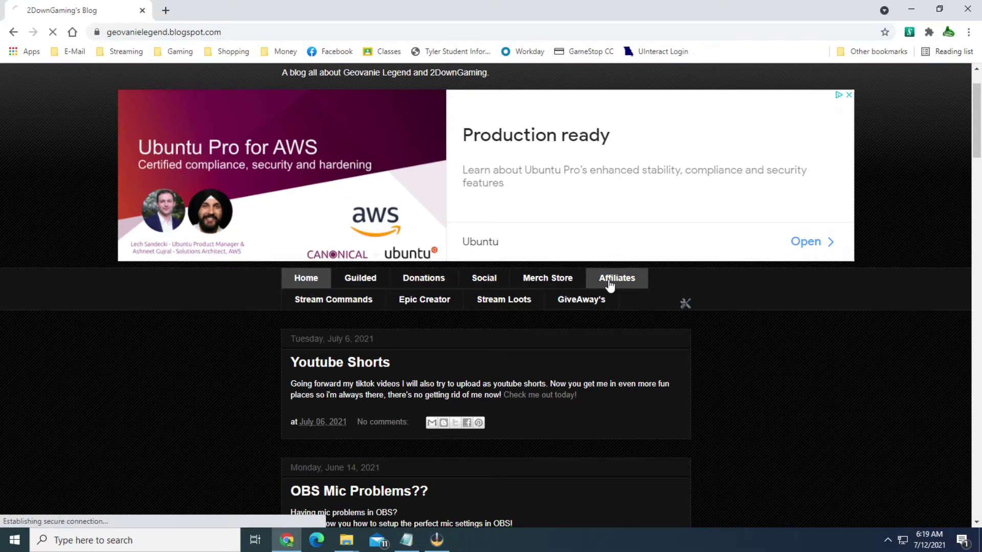
{"action": "scroll", "coordinate": [800, 277], "scroll_direction": "down", "scroll_amount": 3}
{"action": "scroll", "coordinate": [813, 251], "scroll_direction": "down", "scroll_amount": 2}
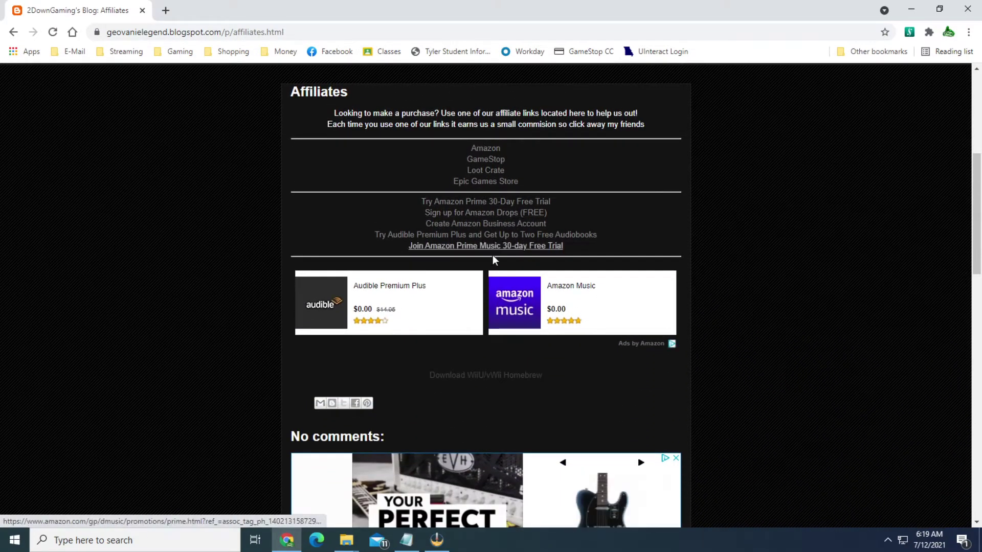
{"action": "scroll", "coordinate": [493, 261], "scroll_direction": "down", "scroll_amount": 1}
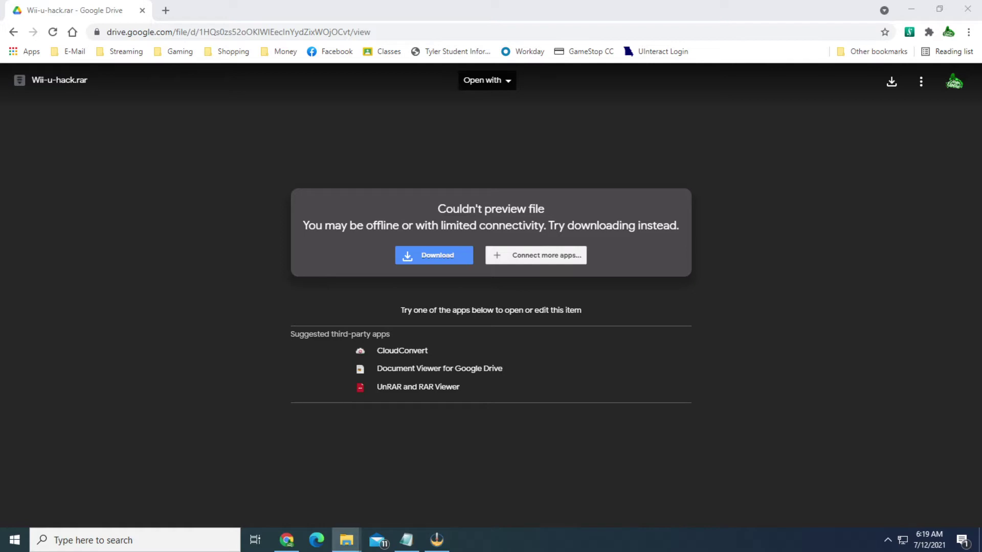
Switch to File Explorer and extract the Wii-u-hack archive on the M: drive into M:\Wii-u-hack\.
{"action": "left_click", "coordinate": [347, 540]}
{"action": "left_click_drag", "start_coordinate": [863, 202], "coordinate": [467, 68]}
{"action": "left_click", "coordinate": [285, 171]}
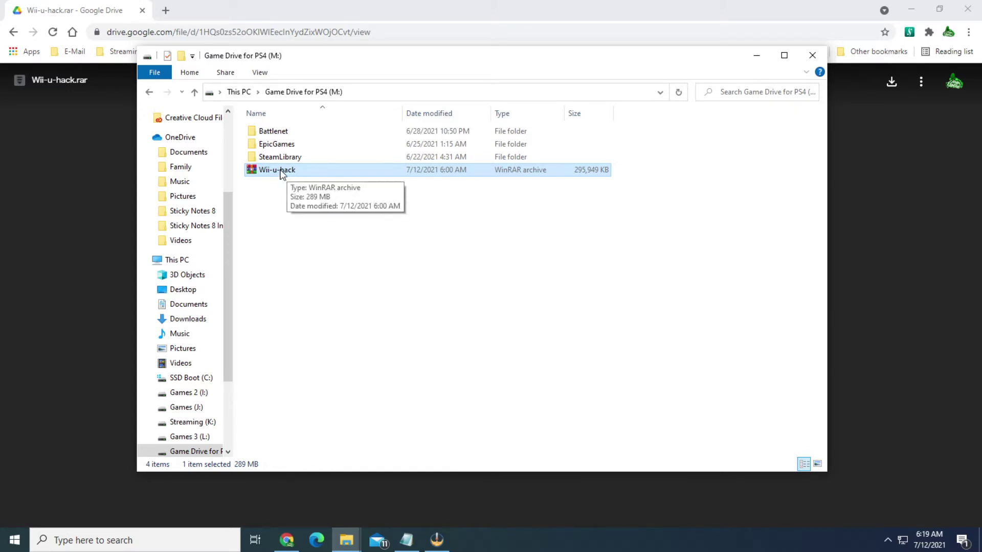
{"action": "left_click_drag", "start_coordinate": [286, 173], "coordinate": [332, 270]}
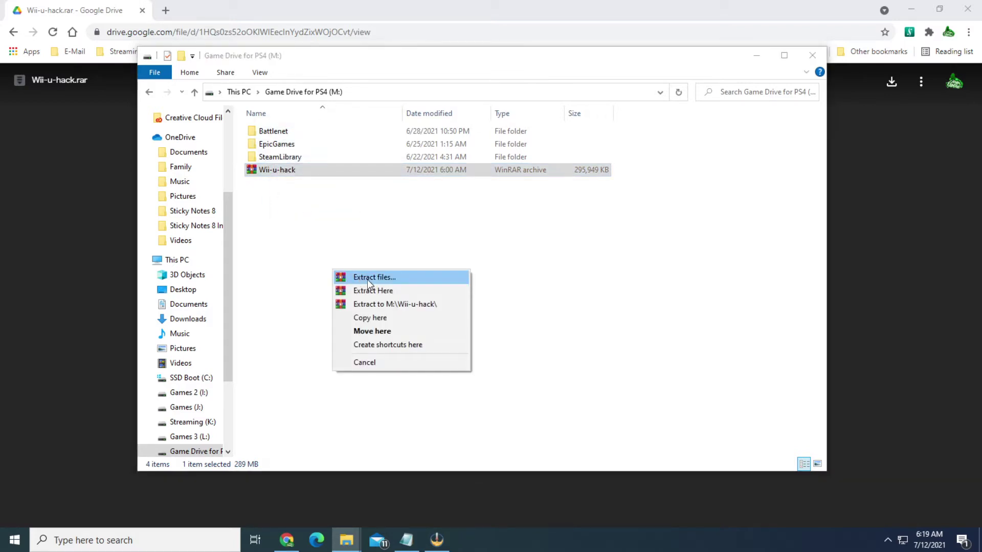
{"action": "left_click", "coordinate": [385, 304]}
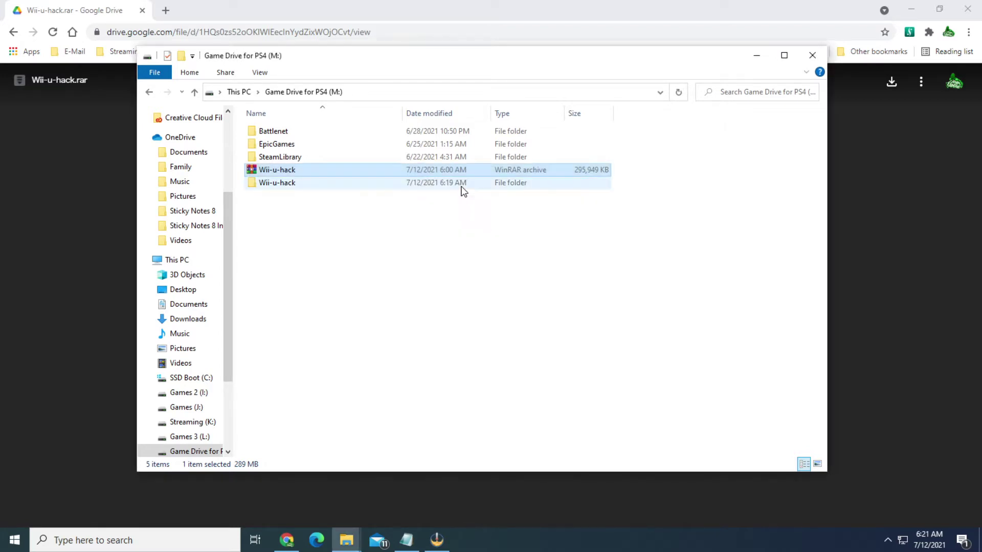
Open the extracted Wii-u-hack folder on the M: drive.
{"action": "left_click", "coordinate": [405, 247]}
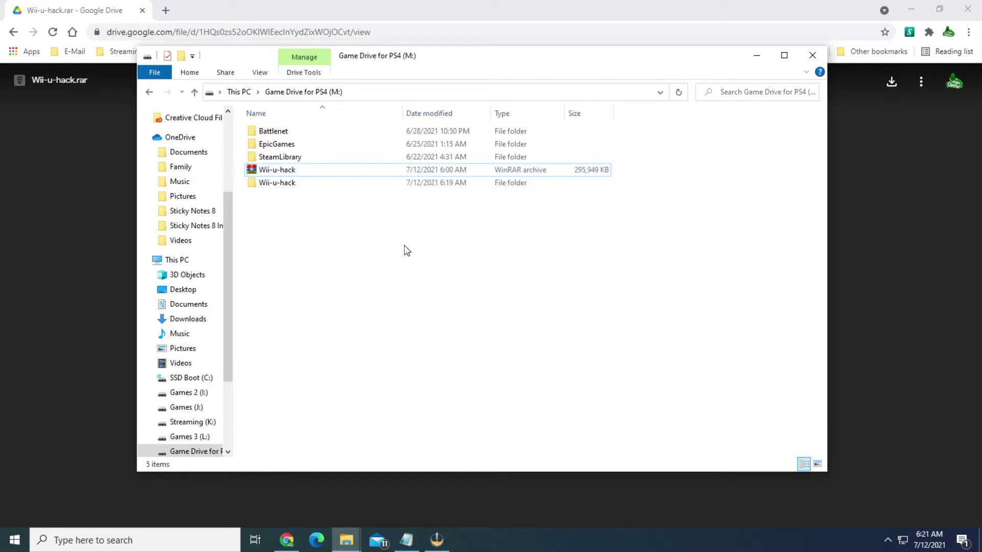
{"action": "left_click", "coordinate": [283, 183]}
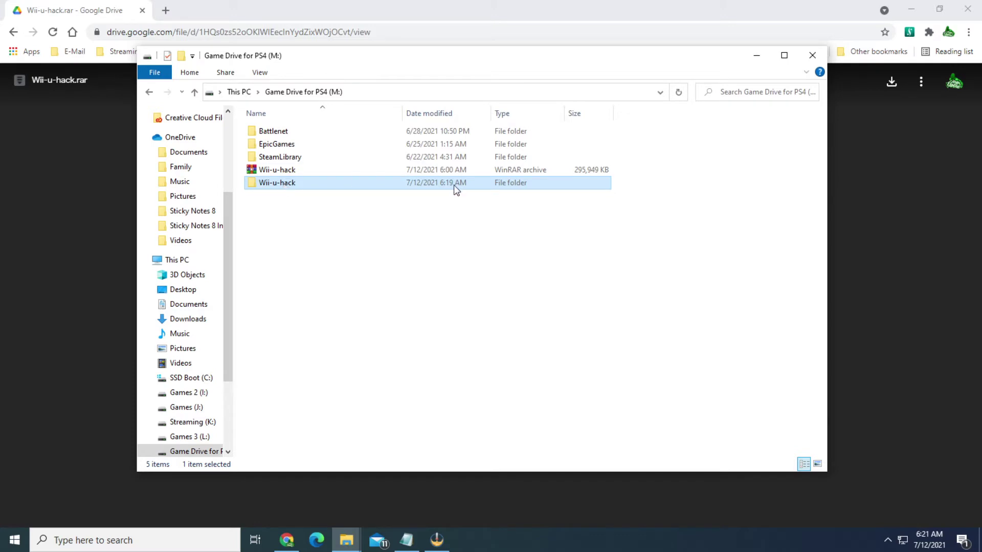
{"action": "double_click", "coordinate": [283, 184]}
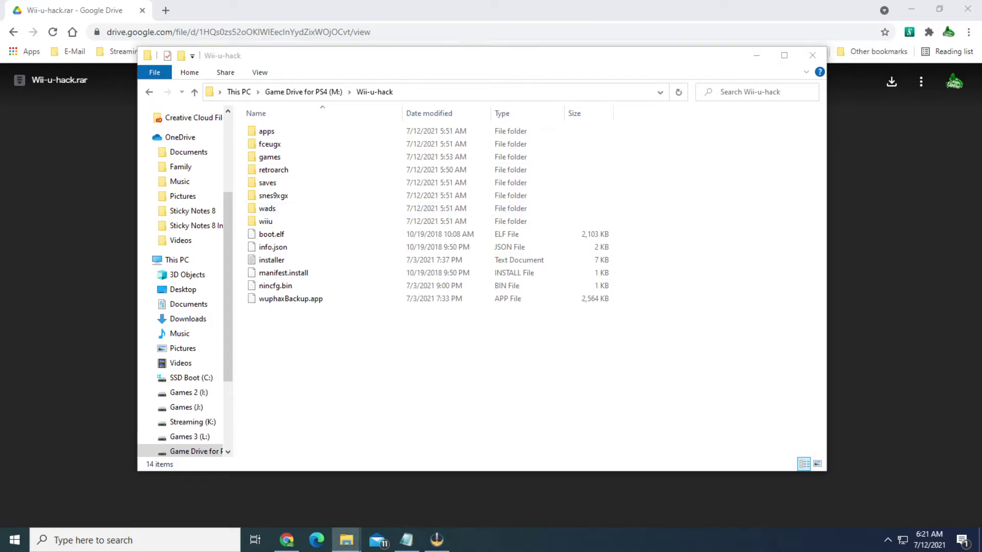
Check the file system and capacity of USB Drive (N:) in its properties, leaving the settings as they are.
{"action": "left_click", "coordinate": [362, 367]}
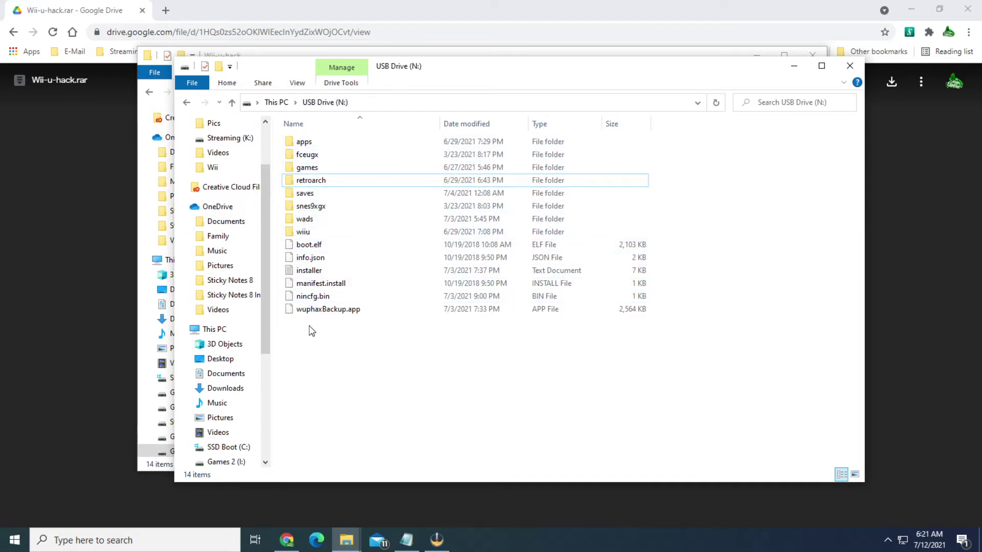
{"action": "left_click", "coordinate": [276, 103]}
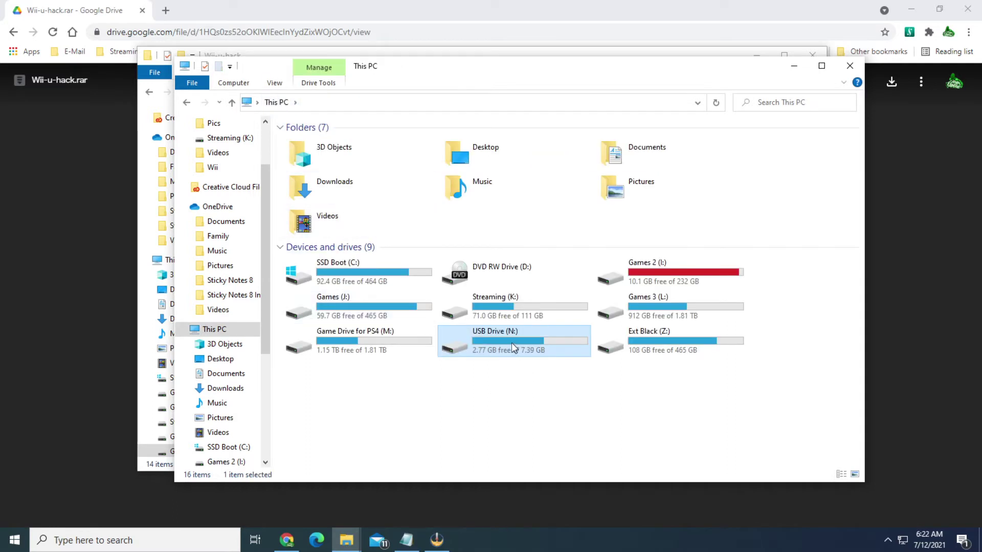
{"action": "right_click", "coordinate": [512, 342]}
{"action": "left_click", "coordinate": [525, 333]}
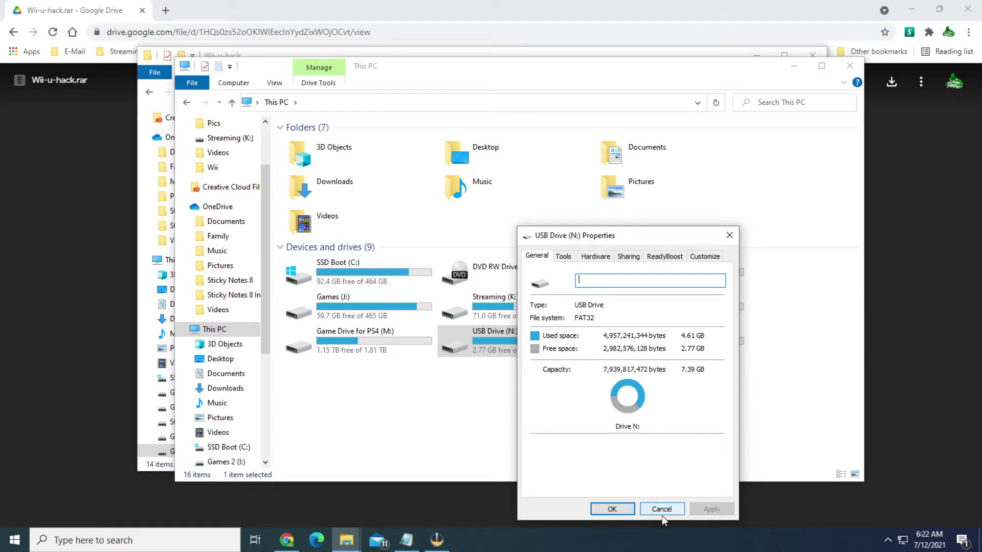
{"action": "left_click", "coordinate": [660, 511]}
Open USB Drive (N:) and highlight all homebrew folders and files in its root, clearing the selection again.
{"action": "double_click", "coordinate": [480, 352]}
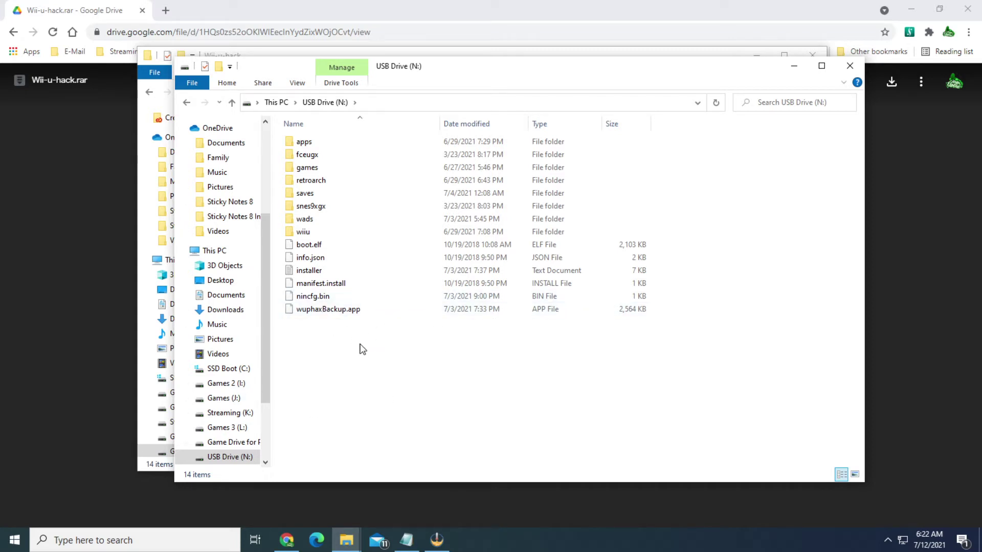
{"action": "left_click_drag", "start_coordinate": [357, 343], "coordinate": [296, 139]}
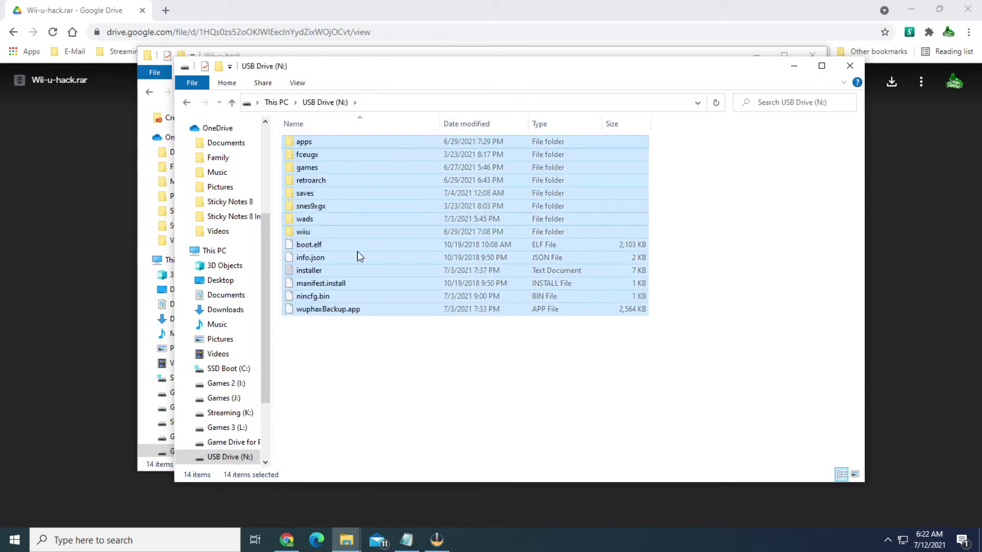
{"action": "left_click", "coordinate": [440, 360]}
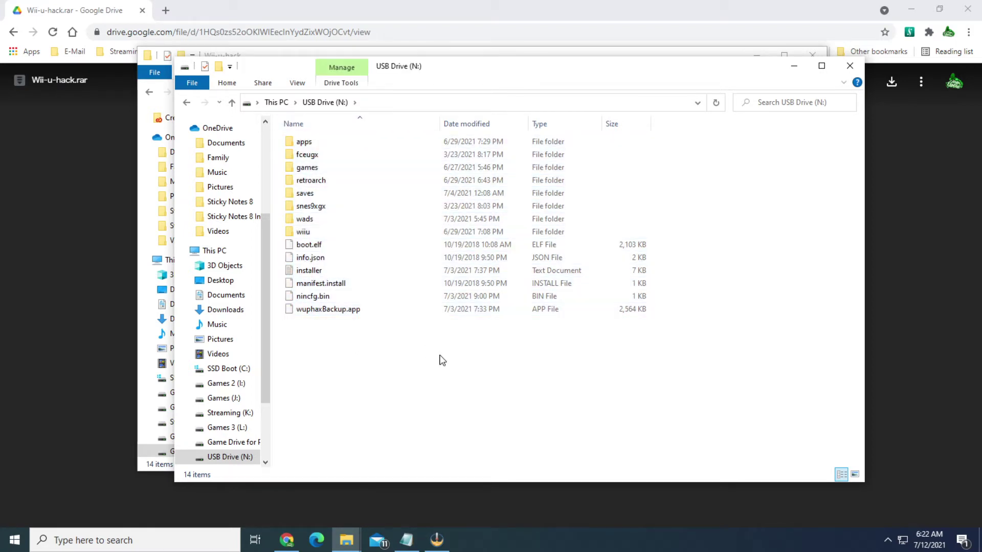
Close both File Explorer windows and the Chrome window.
{"action": "left_click", "coordinate": [849, 66]}
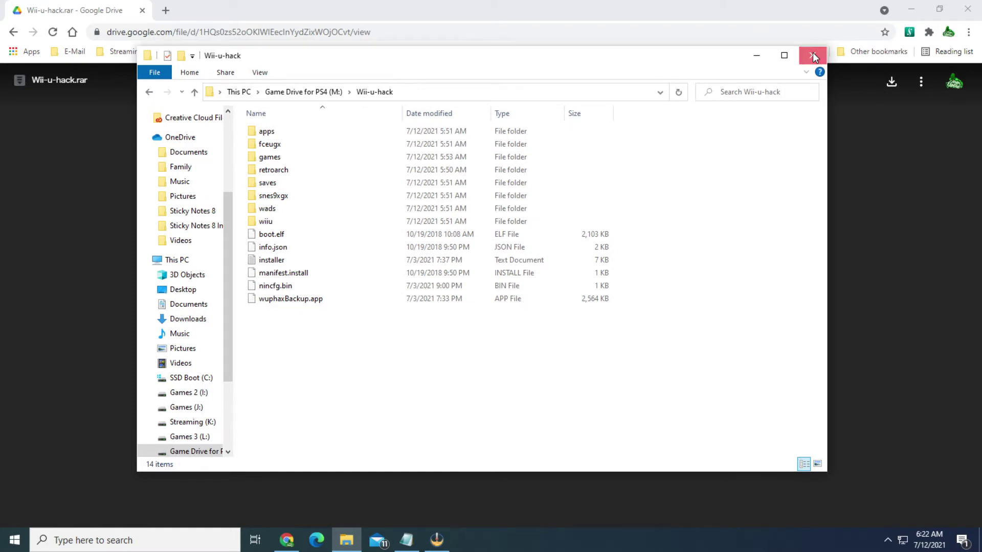
{"action": "left_click", "coordinate": [812, 53]}
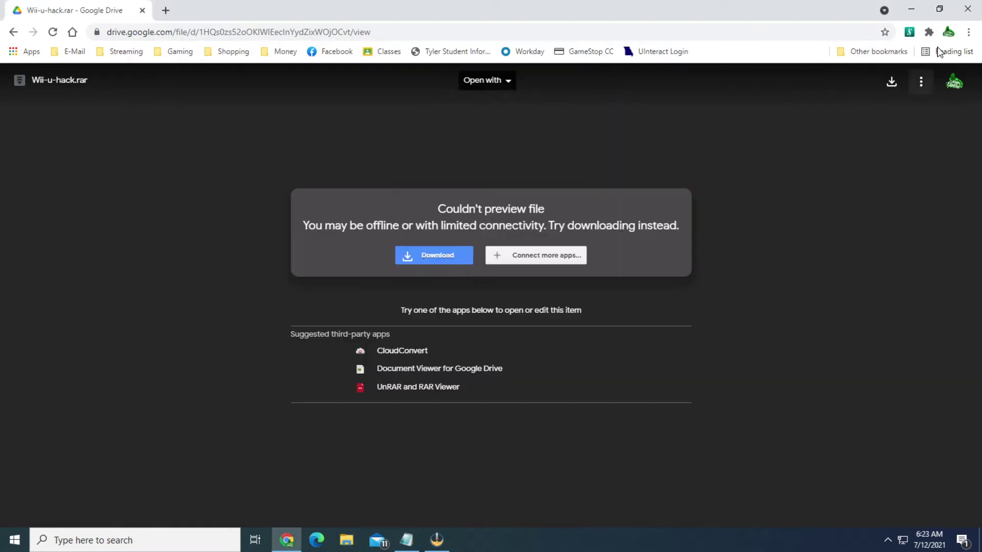
{"action": "left_click", "coordinate": [967, 9]}
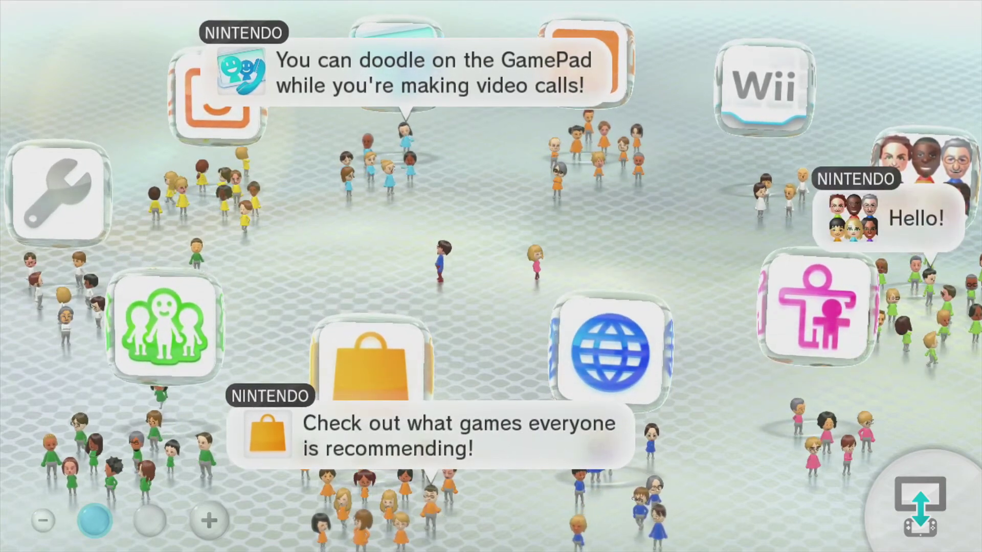
On the Wii U, launch the Wii Menu with the TV & GamePad display option.
{"action": "key", "text": "x"}
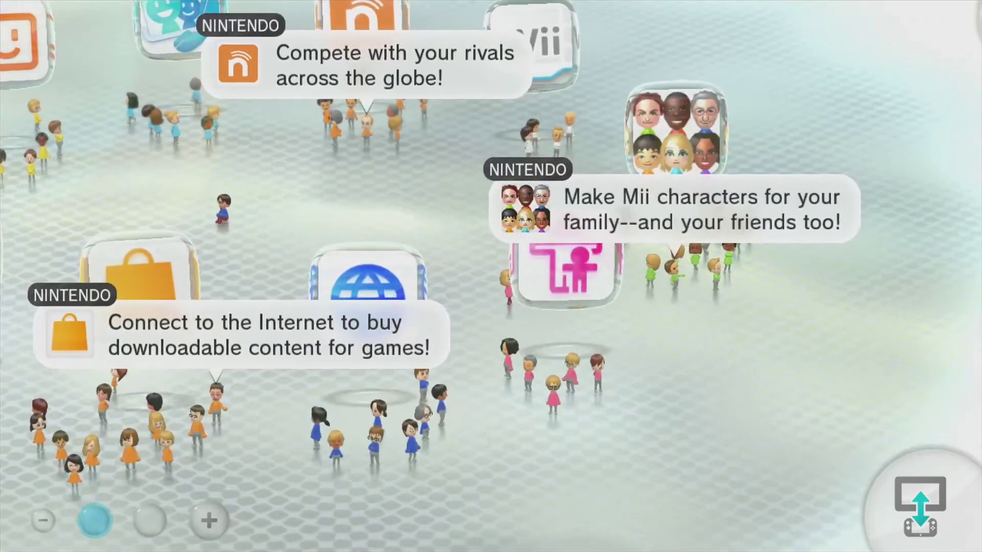
{"action": "key", "text": "Return"}
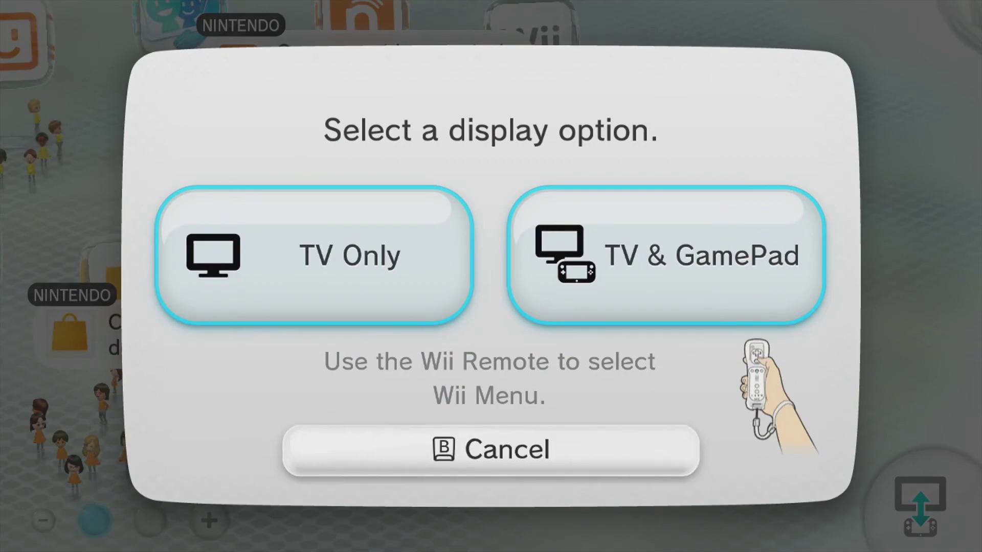
{"action": "key", "text": "Escape"}
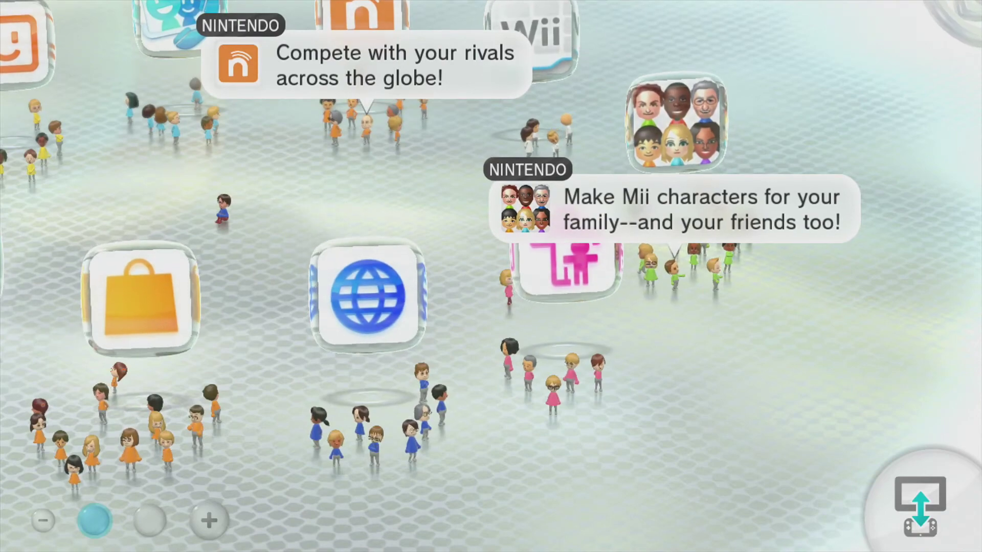
{"action": "key", "text": "Return"}
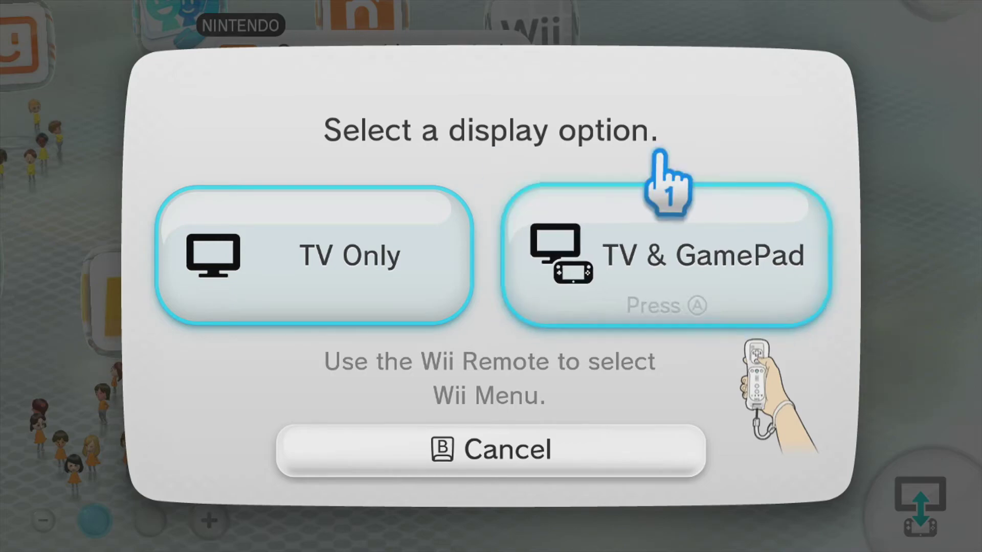
{"action": "left_click", "coordinate": [679, 275]}
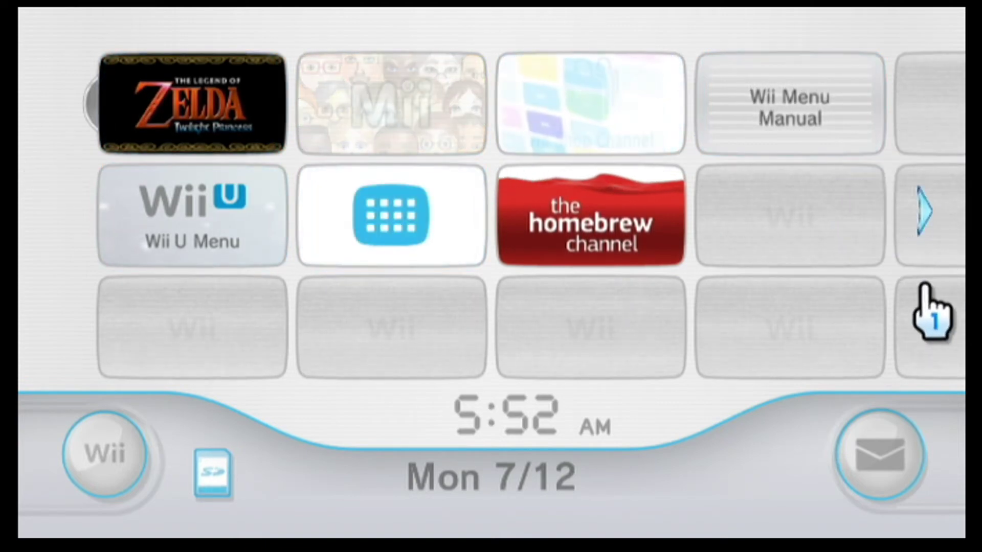
Look at the second page of Wii channels, return to the first and open the Red Homebrew Channel.
{"action": "left_click", "coordinate": [894, 238]}
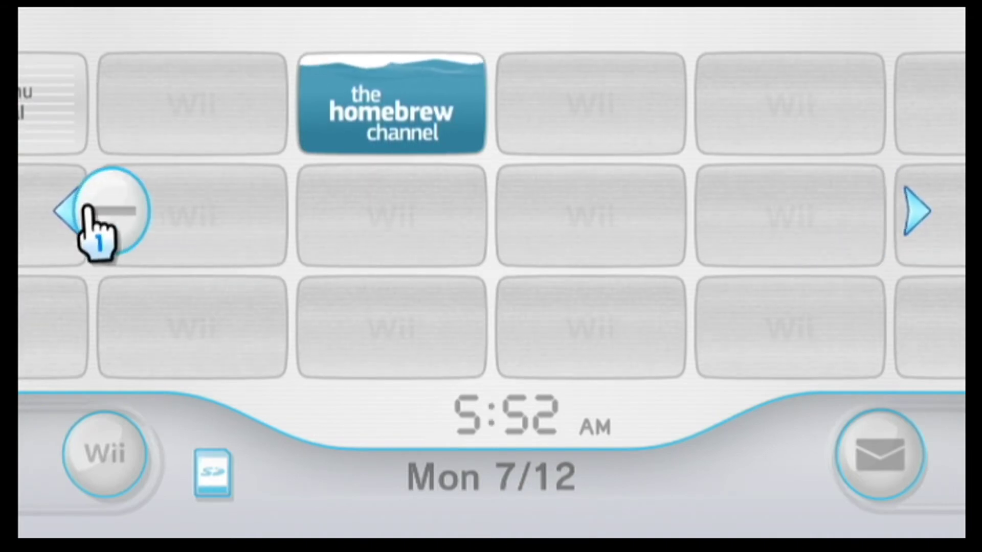
{"action": "left_click", "coordinate": [128, 210]}
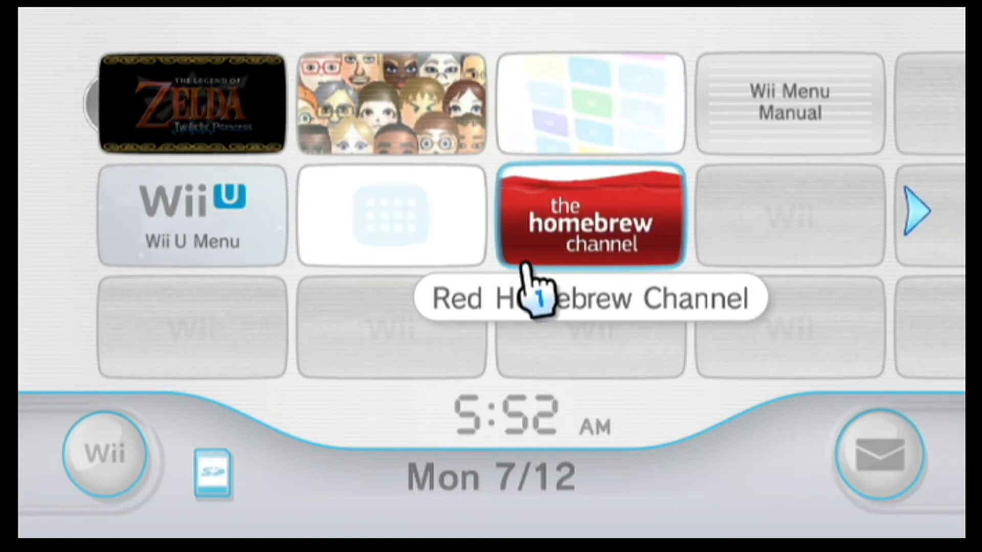
{"action": "left_click", "coordinate": [567, 220]}
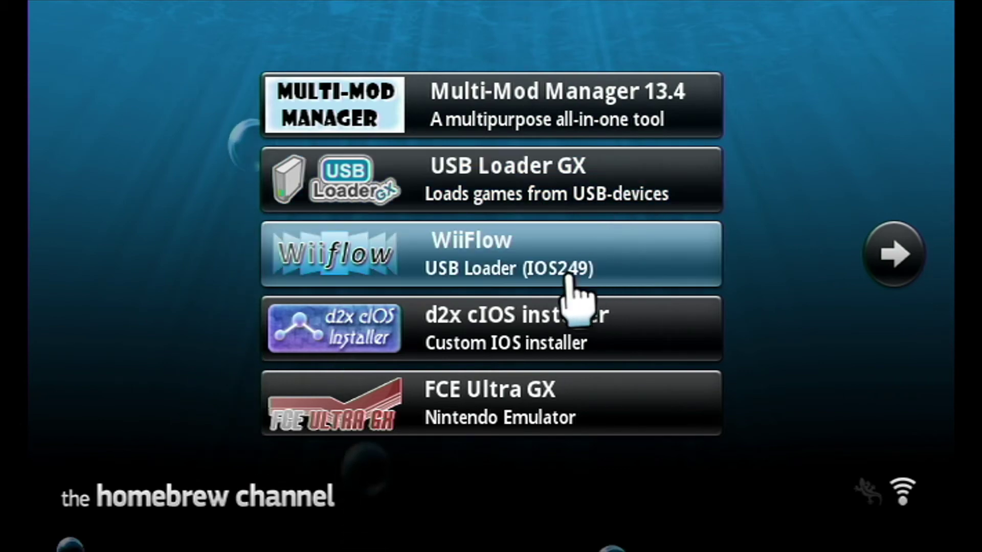
Load FCE Ultra GX from the Homebrew Channel and start the game Super Mario Bros 2 (E) [!].
{"action": "left_click", "coordinate": [465, 416]}
{"action": "left_click", "coordinate": [466, 440]}
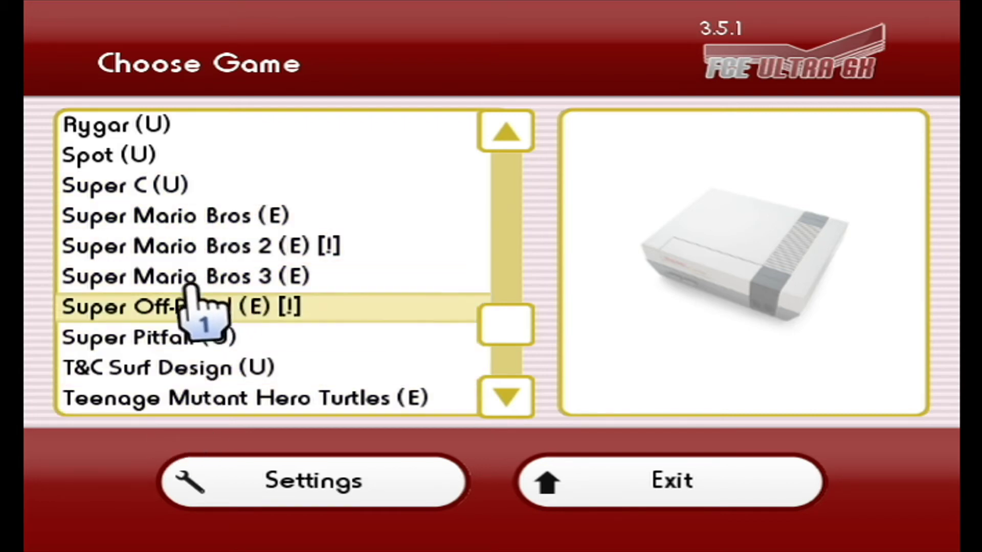
{"action": "left_click", "coordinate": [202, 246]}
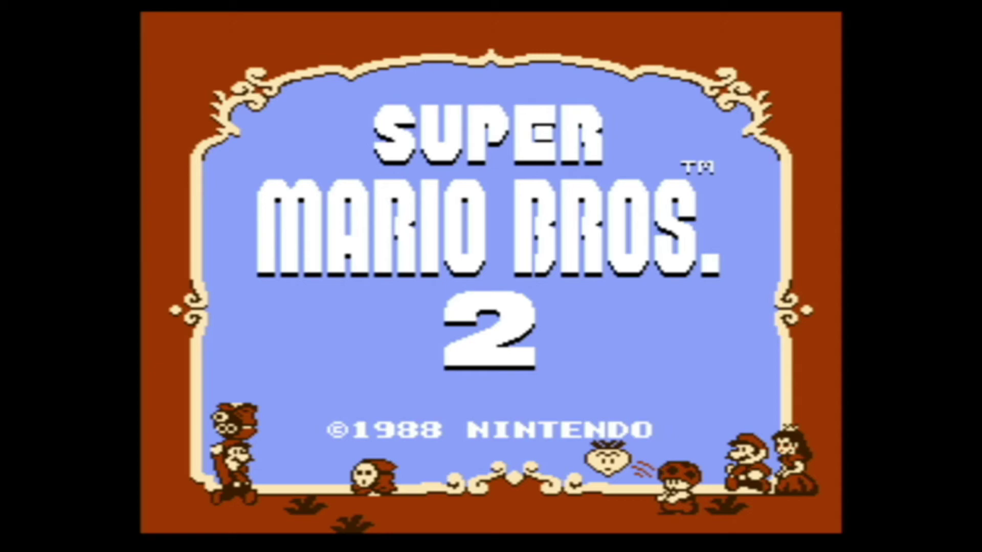
Pause Super Mario Bros 2 and reset the game.
{"action": "key", "text": "Home"}
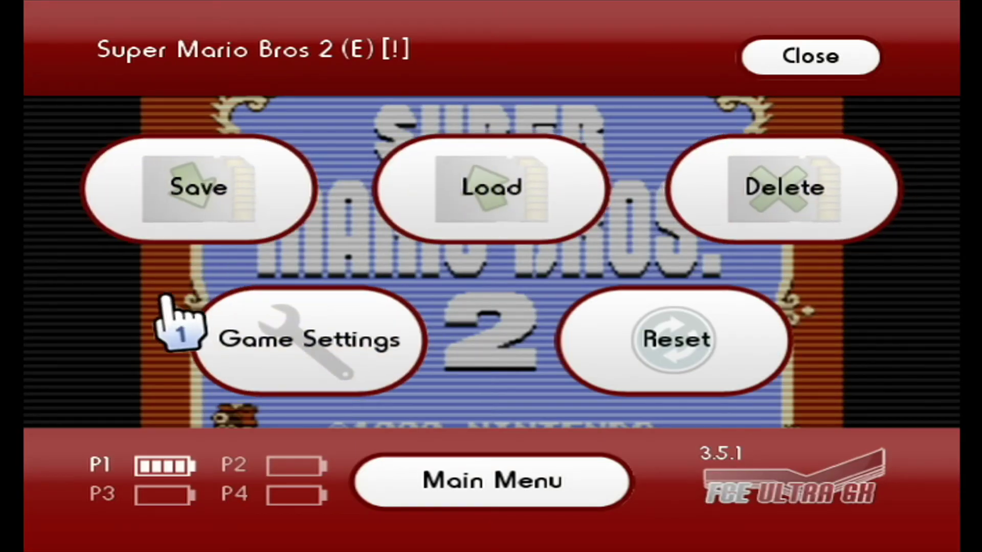
{"action": "left_click", "coordinate": [665, 337]}
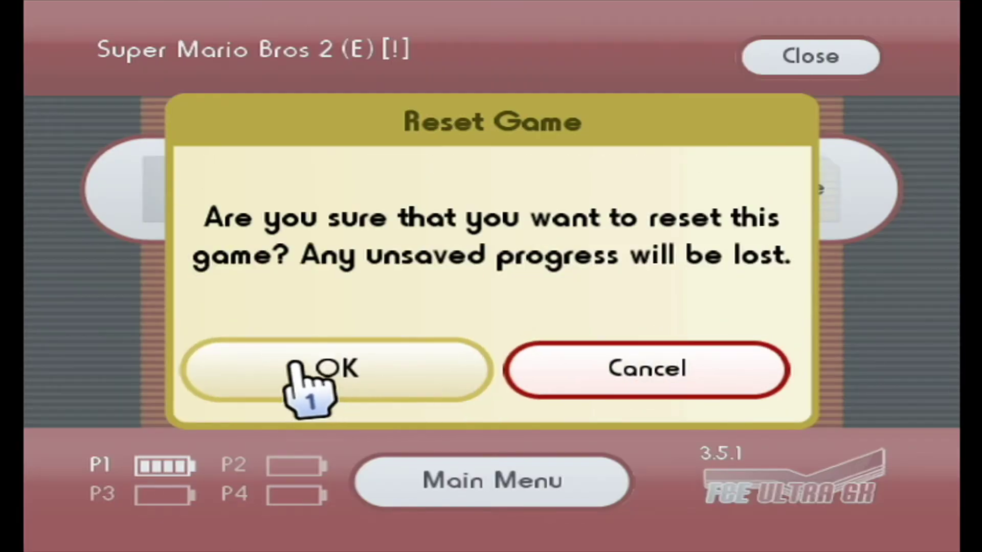
{"action": "left_click", "coordinate": [317, 368]}
Quit Super Mario Bros 2 and go back to the Homebrew Channel.
{"action": "key", "text": "Escape"}
{"action": "left_click", "coordinate": [559, 495]}
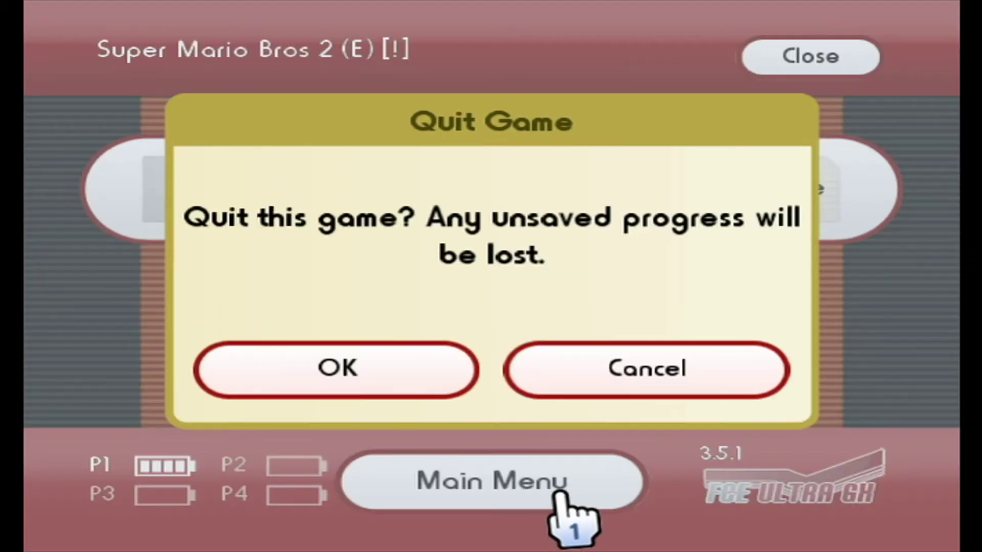
{"action": "left_click", "coordinate": [303, 391]}
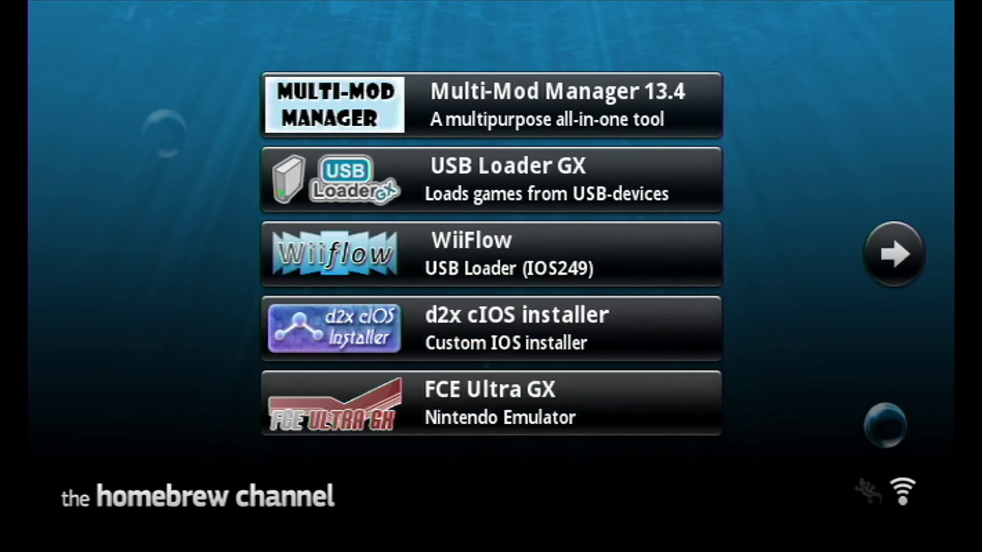
Load Snes9x GX from the second page of the Homebrew Channel and start the game Earthworm Jim 2 (E).
{"action": "left_click", "coordinate": [867, 286]}
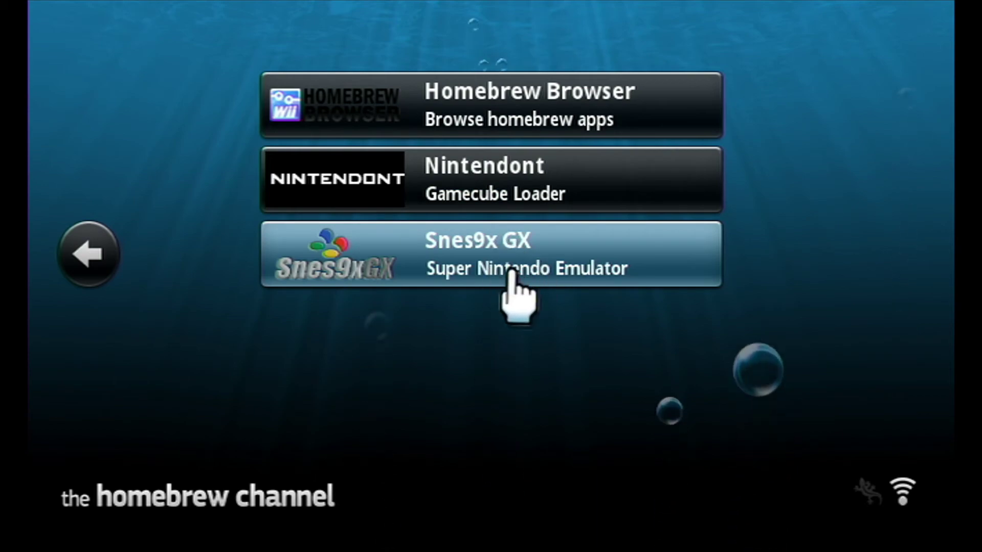
{"action": "left_click", "coordinate": [504, 276]}
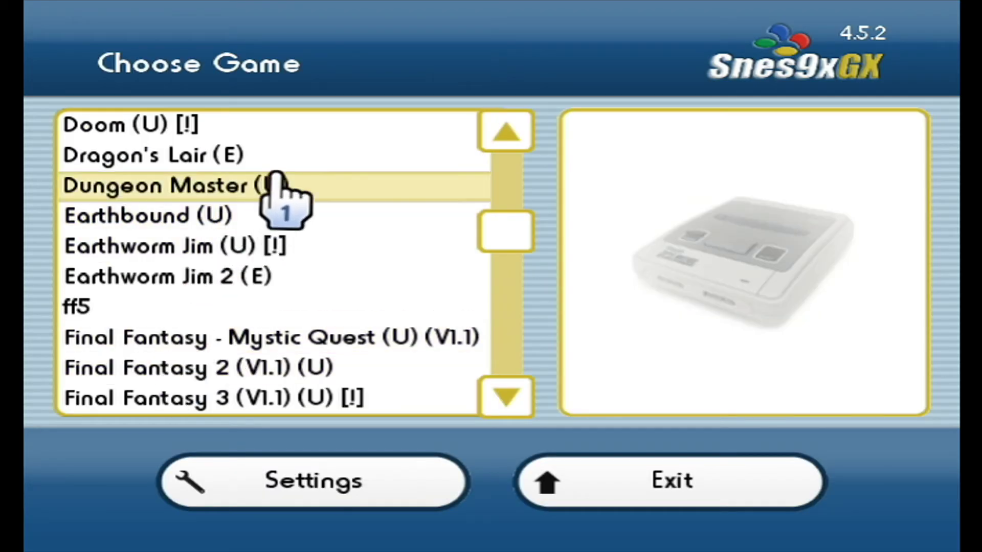
{"action": "left_click", "coordinate": [296, 276]}
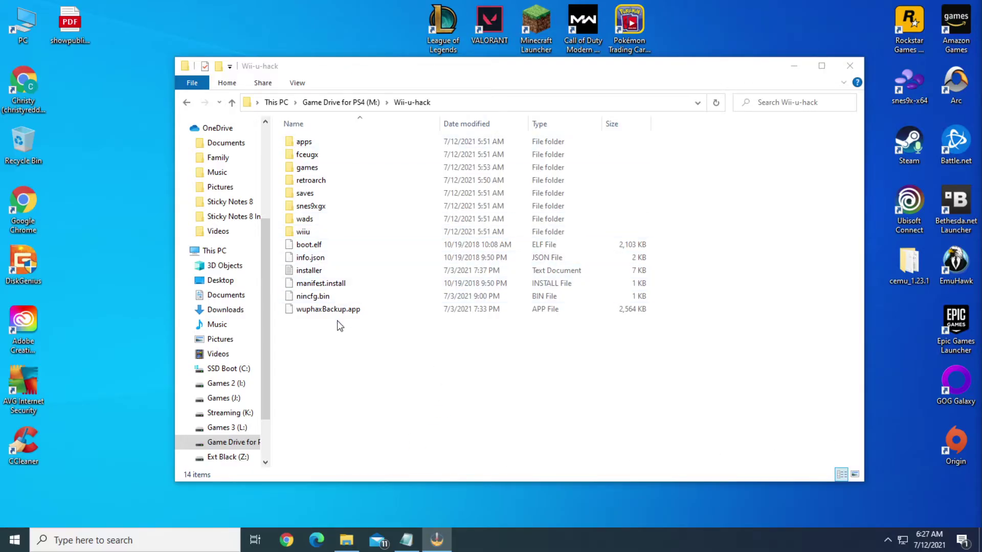
{"action": "left_click", "coordinate": [351, 333]}
{"action": "key", "text": "ctrl+a"}
{"action": "left_click", "coordinate": [343, 347]}
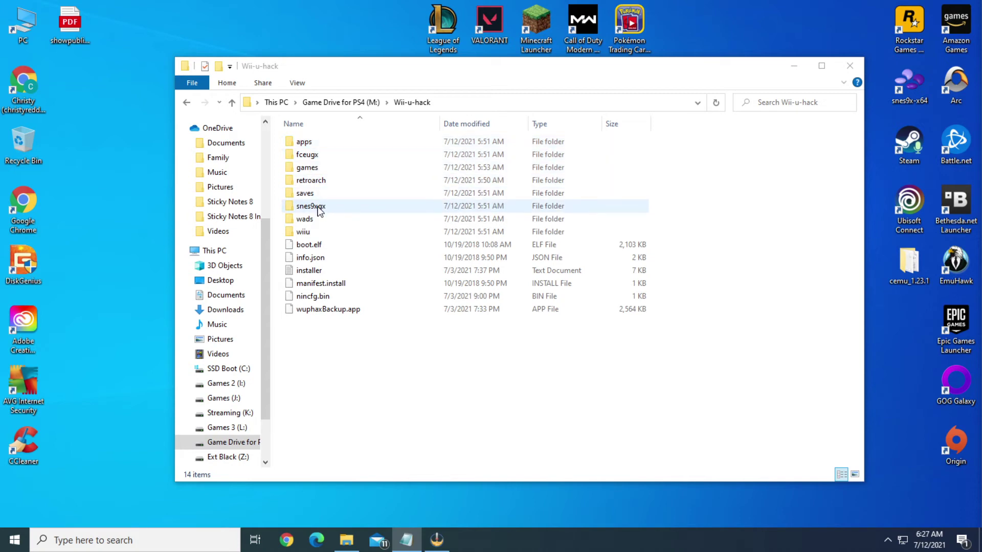
On the PC, look inside the roms folder of snes9xgx and return to the Wii-u-hack folder.
{"action": "double_click", "coordinate": [311, 206]}
{"action": "double_click", "coordinate": [307, 155]}
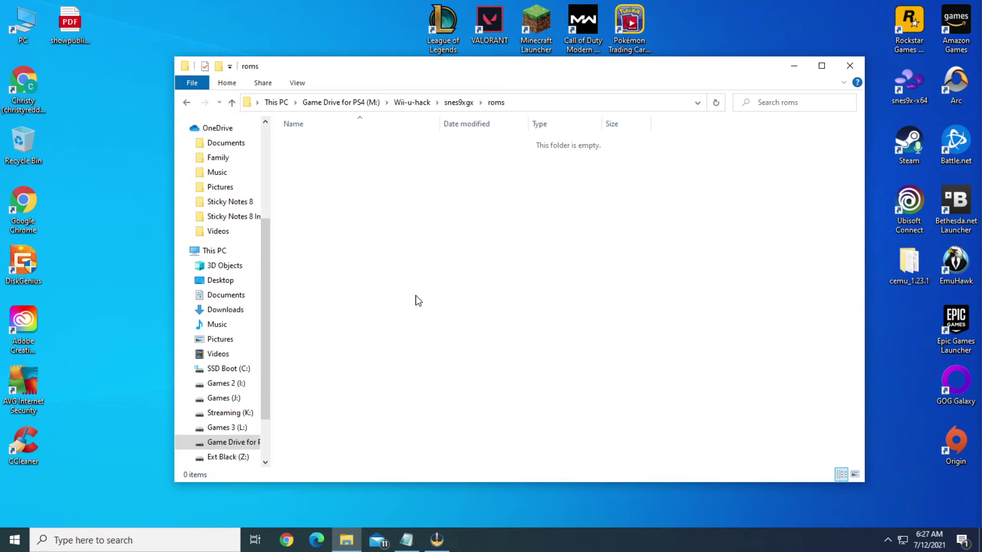
{"action": "left_click", "coordinate": [418, 104]}
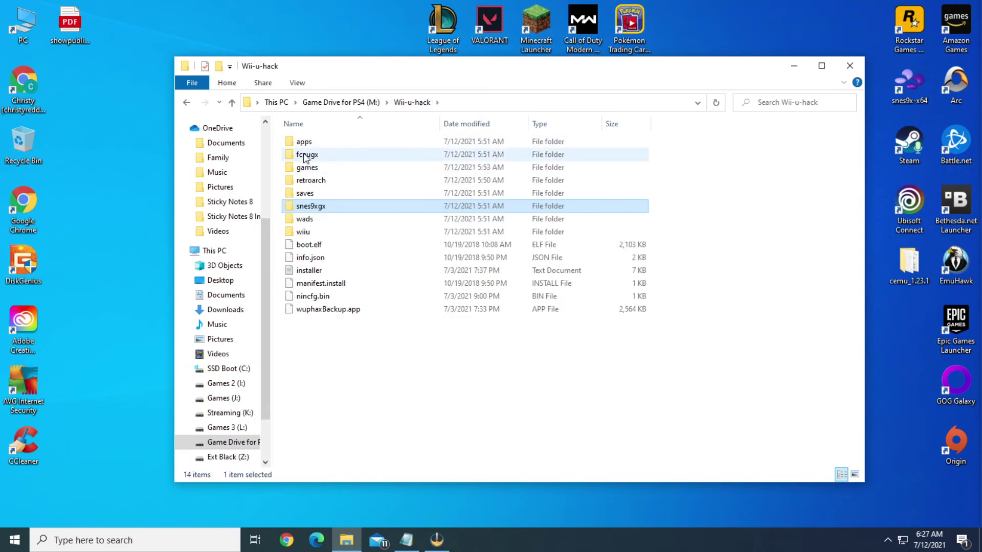
Look inside the roms folder of fceugx and return to the Wii-u-hack folder.
{"action": "left_click", "coordinate": [302, 158]}
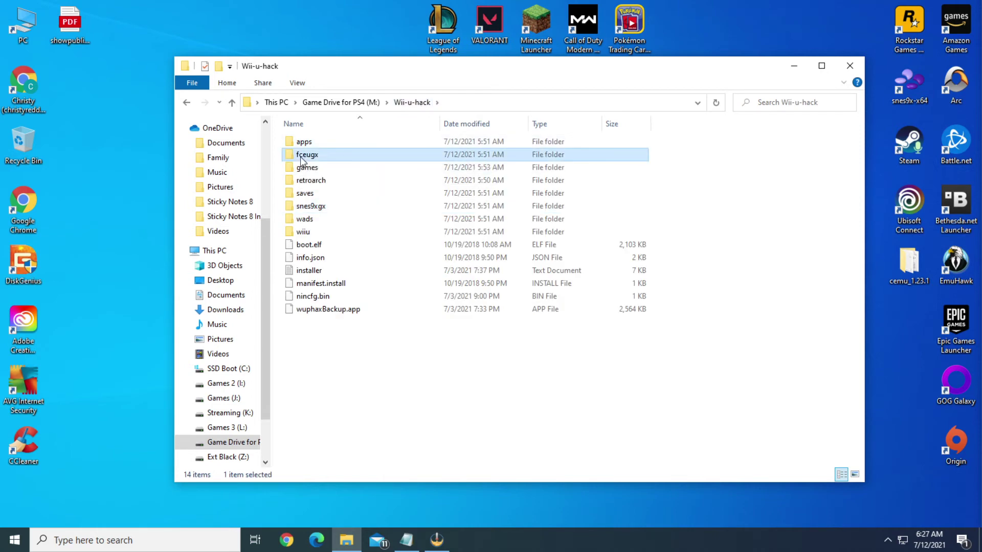
{"action": "double_click", "coordinate": [299, 156]}
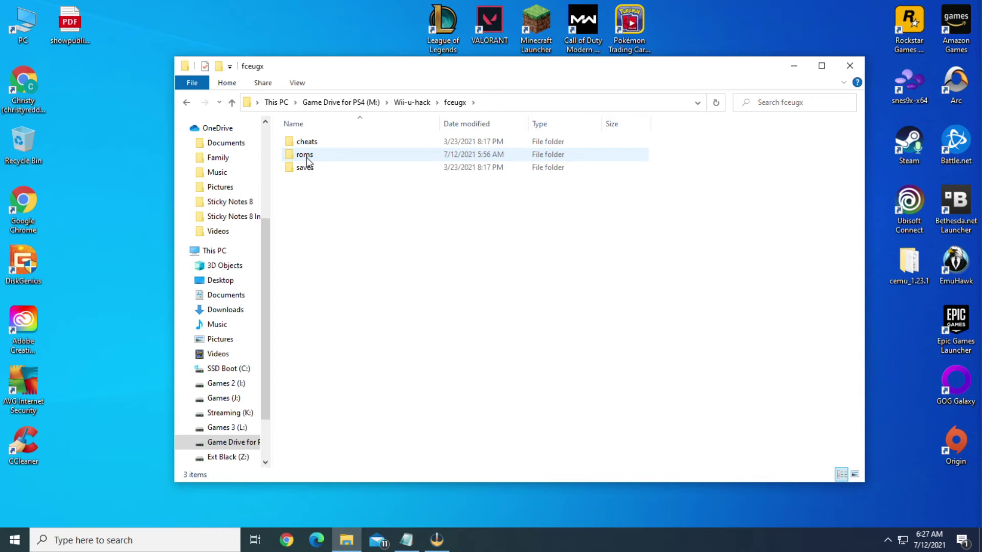
{"action": "double_click", "coordinate": [306, 158]}
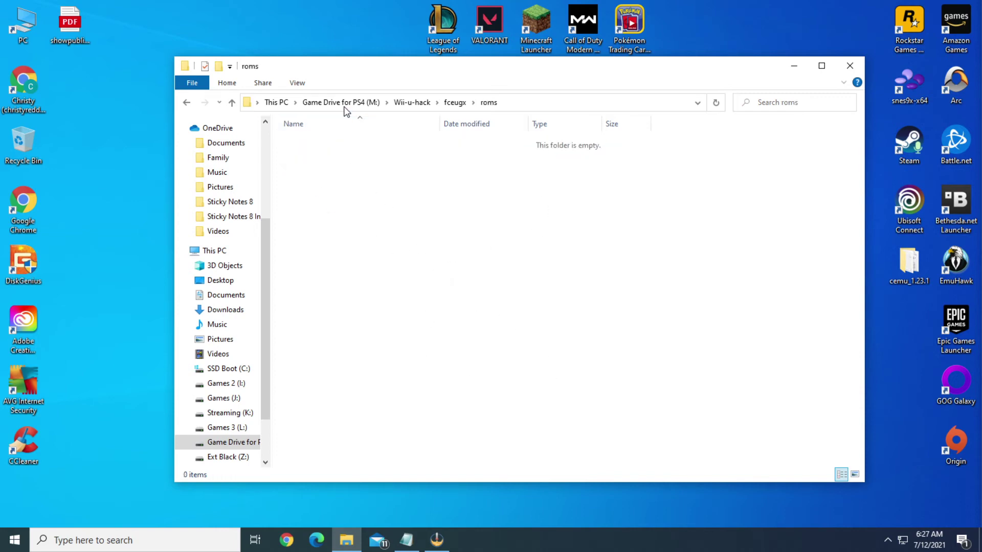
{"action": "left_click", "coordinate": [413, 103]}
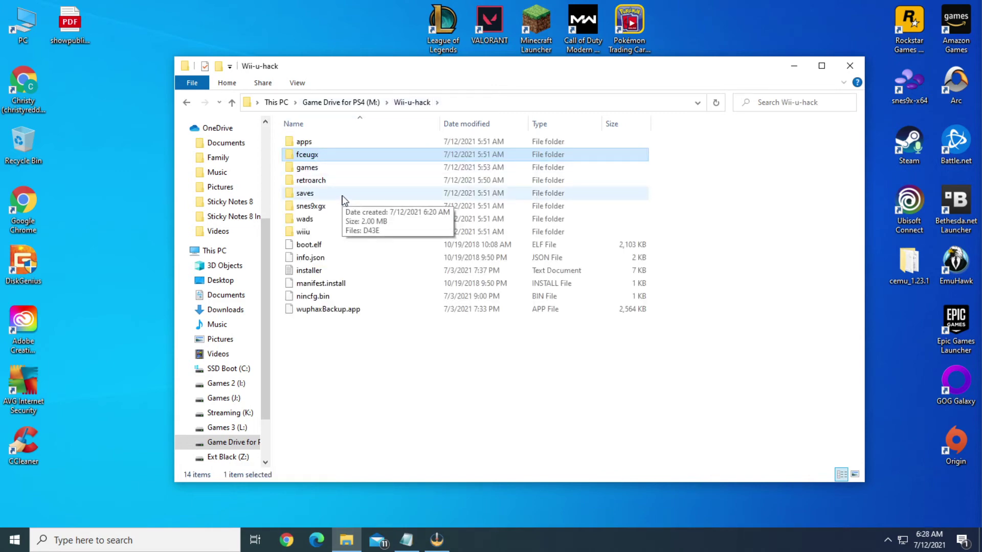
Look inside the Legend of Zelda Collectors Edition folder under games and return to the Wii-u-hack folder.
{"action": "left_click", "coordinate": [313, 170]}
{"action": "double_click", "coordinate": [313, 169]}
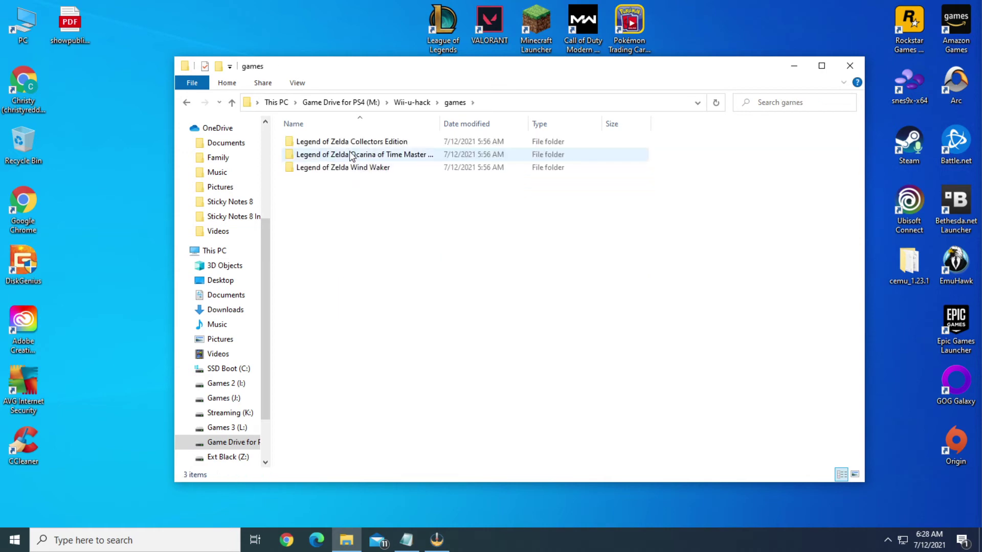
{"action": "left_click", "coordinate": [379, 142]}
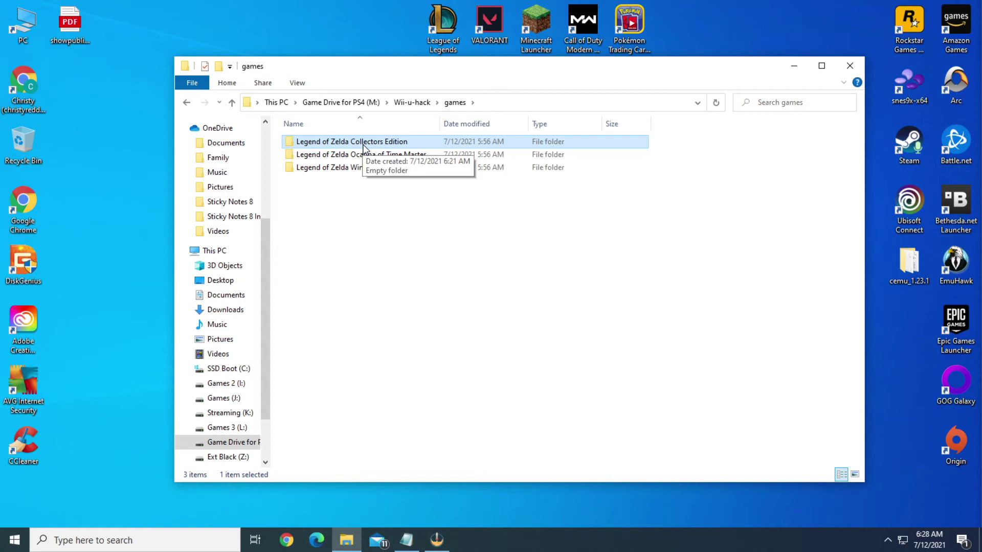
{"action": "left_click", "coordinate": [345, 143]}
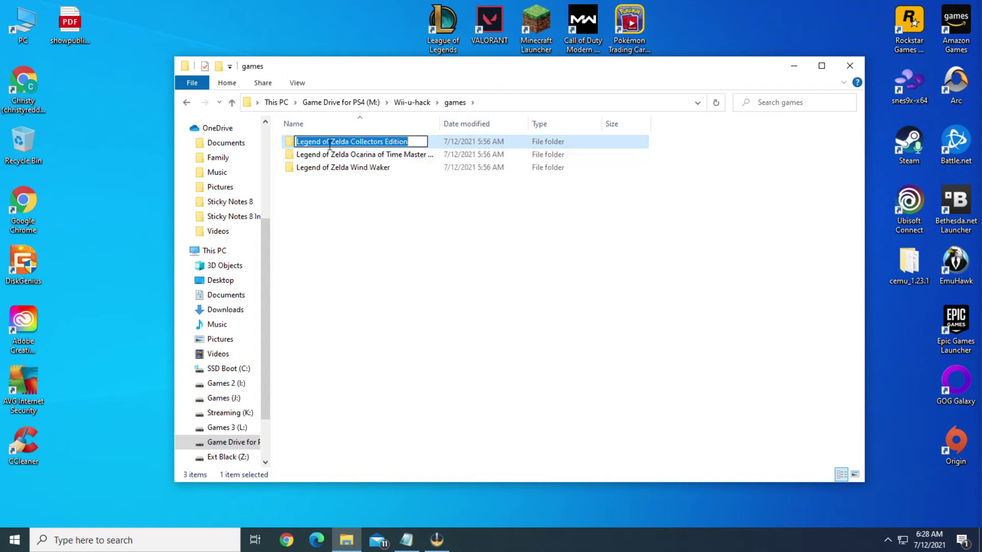
{"action": "left_click", "coordinate": [320, 155]}
{"action": "double_click", "coordinate": [314, 144]}
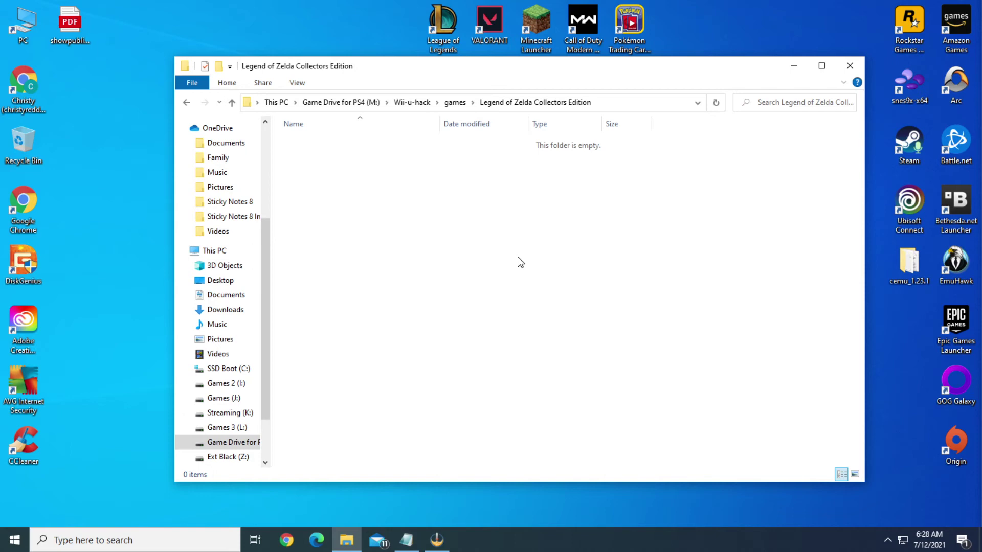
{"action": "left_click", "coordinate": [452, 104]}
{"action": "left_click", "coordinate": [412, 102]}
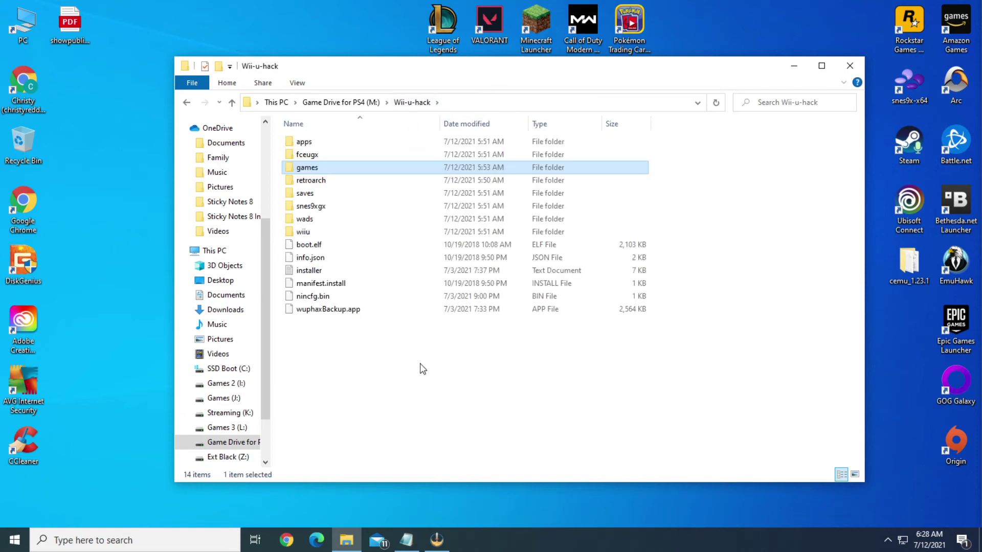
{"action": "left_click", "coordinate": [409, 363]}
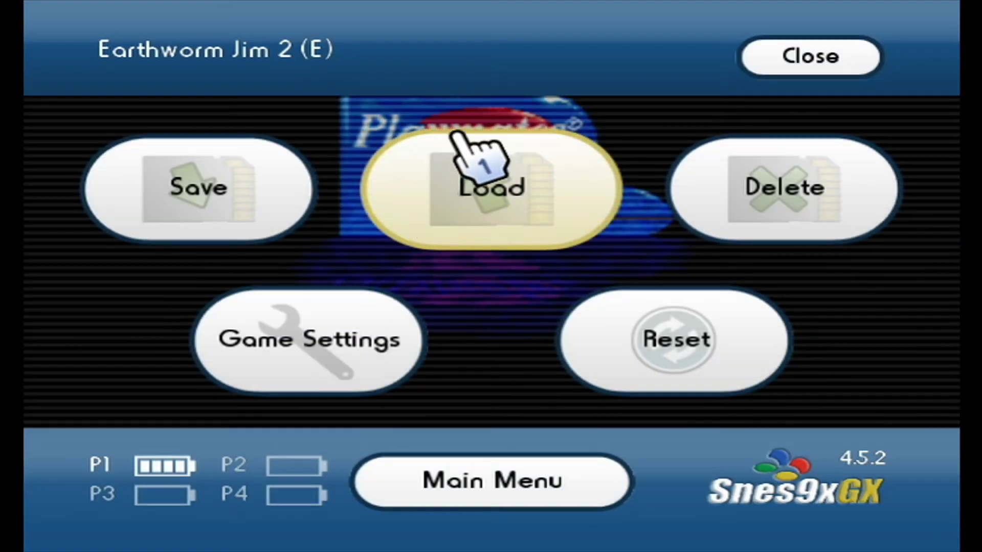
Quit Earthworm Jim 2 on the console and return to the first page of Homebrew Channel apps.
{"action": "left_click", "coordinate": [501, 478]}
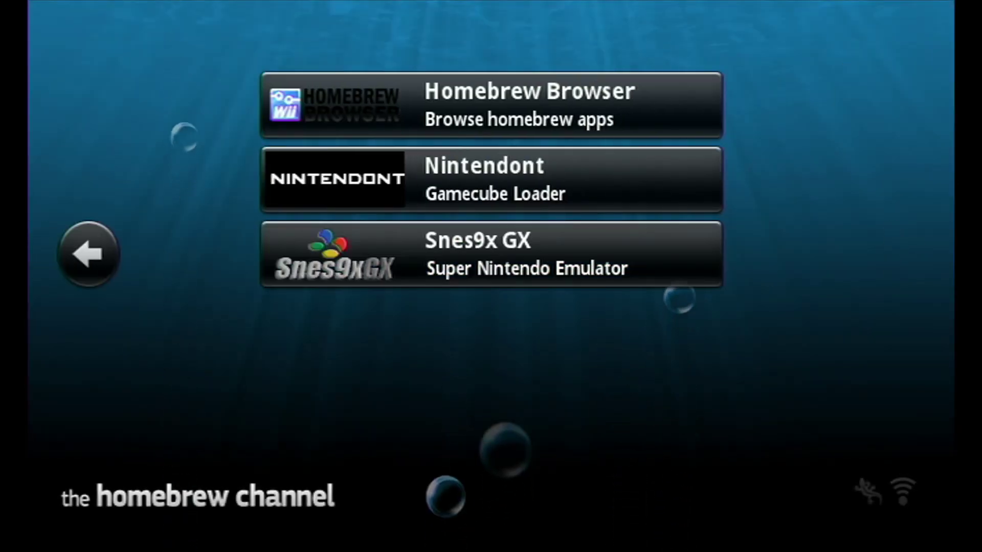
{"action": "left_click", "coordinate": [71, 258]}
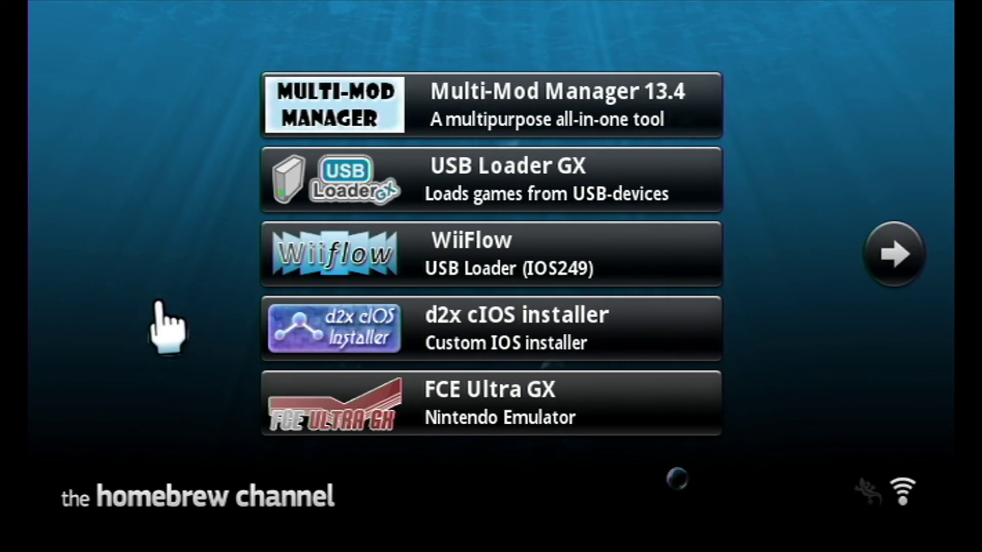
Exit the Homebrew Channel to the Wii Menu and start the Wii U Menu channel.
{"action": "key", "text": "Home"}
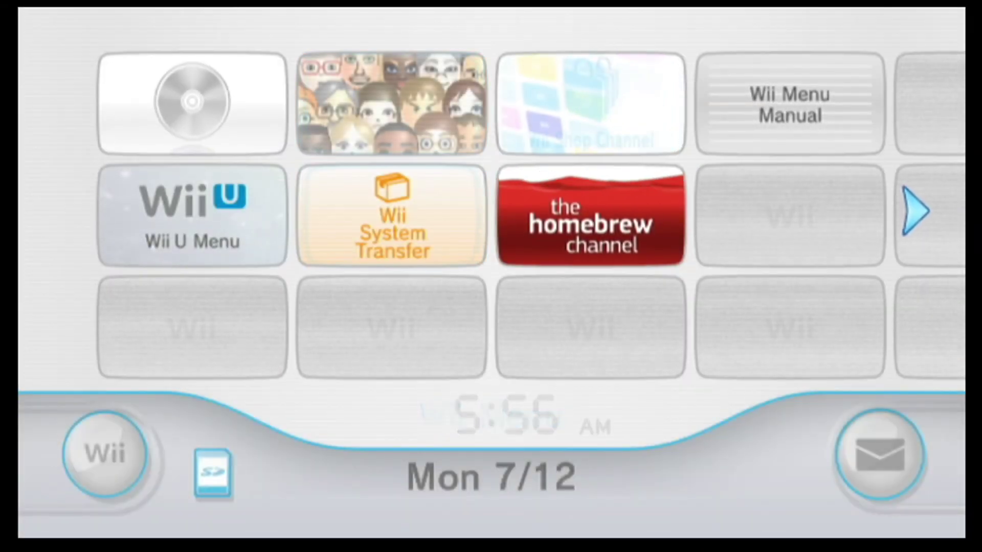
{"action": "left_click", "coordinate": [159, 222]}
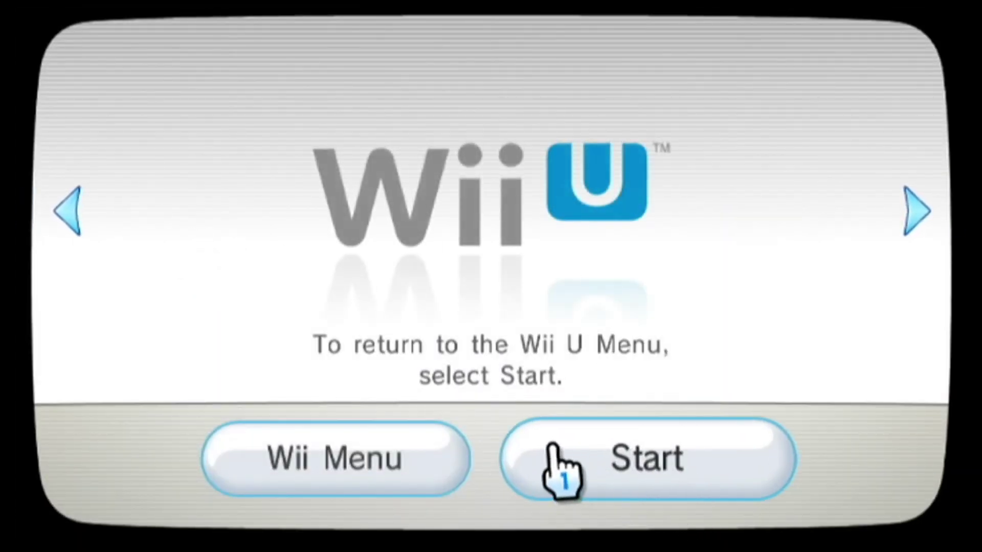
{"action": "left_click", "coordinate": [625, 461]}
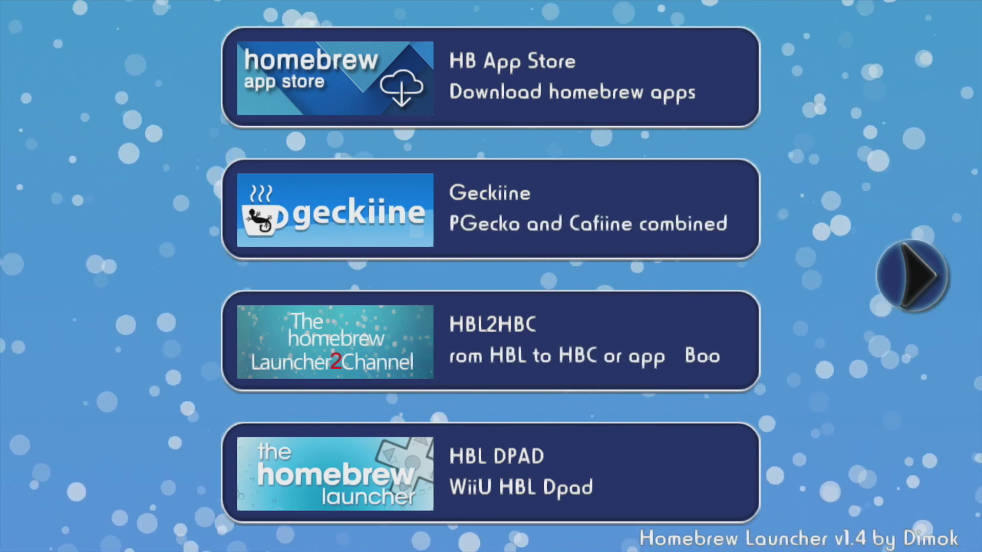
Look at the second page of apps in the Wii U Homebrew Launcher and return to the first page.
{"action": "key", "text": "Right"}
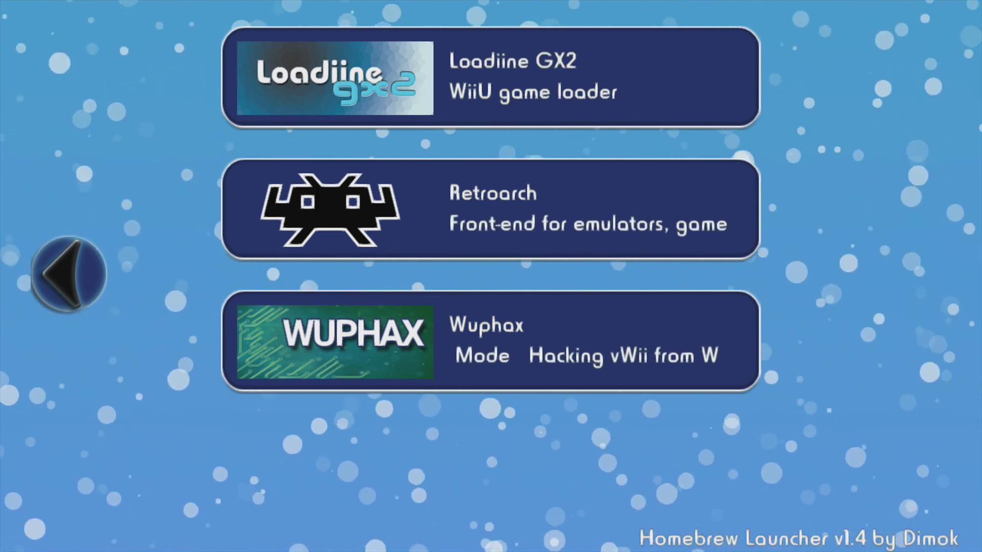
{"action": "key", "text": "Left"}
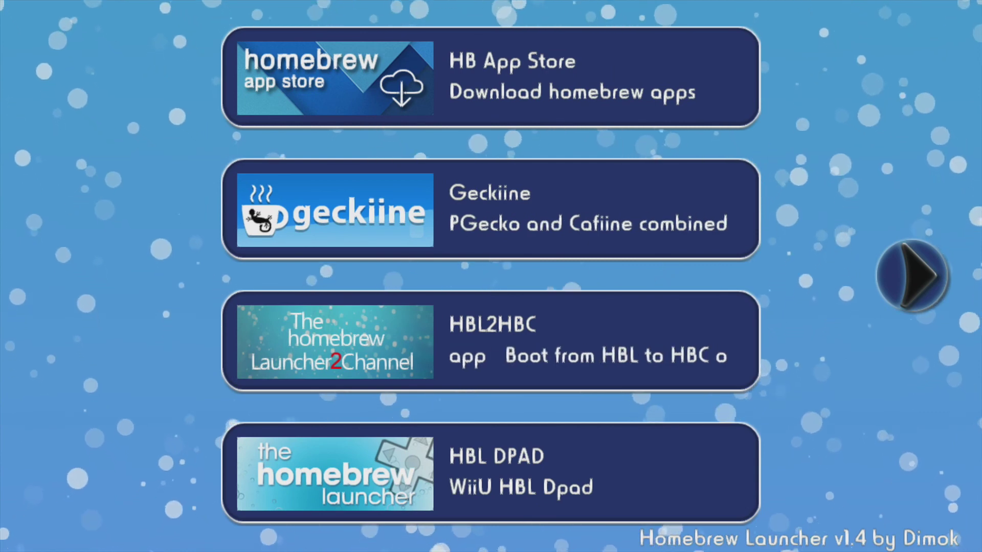